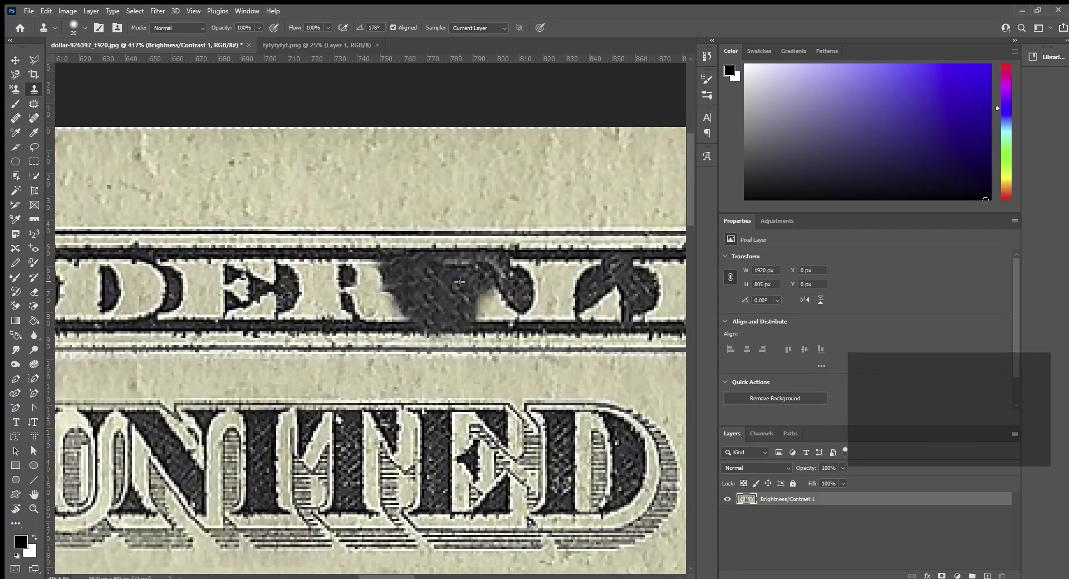
# Clone-stamp over the letters following DER on the dollar bill.
pyautogui.moveTo(484, 289); pyautogui.dragTo(615, 299)
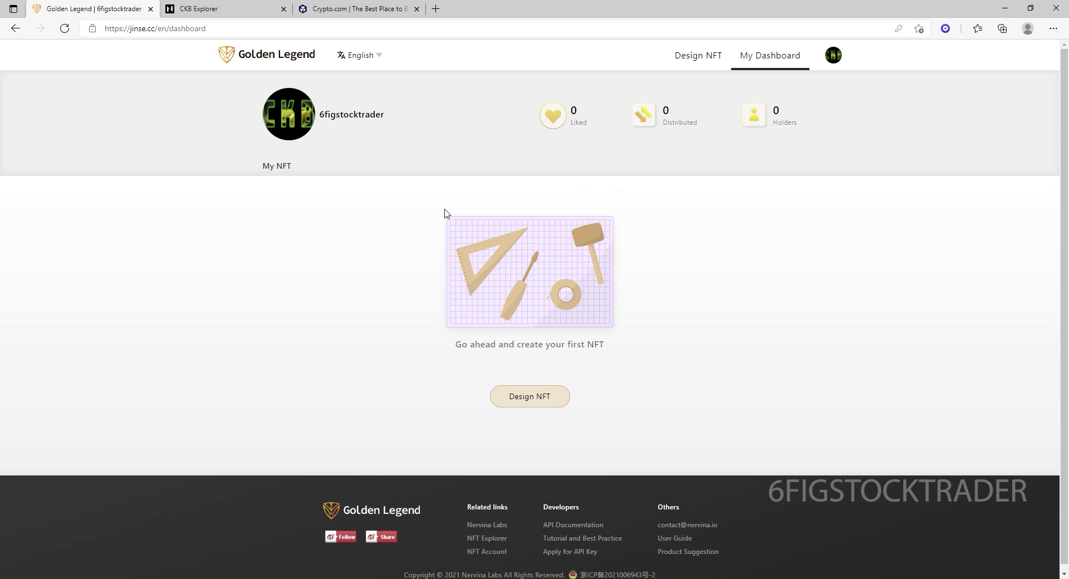
# View the Recharge Points page, then switch to the Crypto.com and CKB Explorer tabs.
pyautogui.moveTo(833, 60)
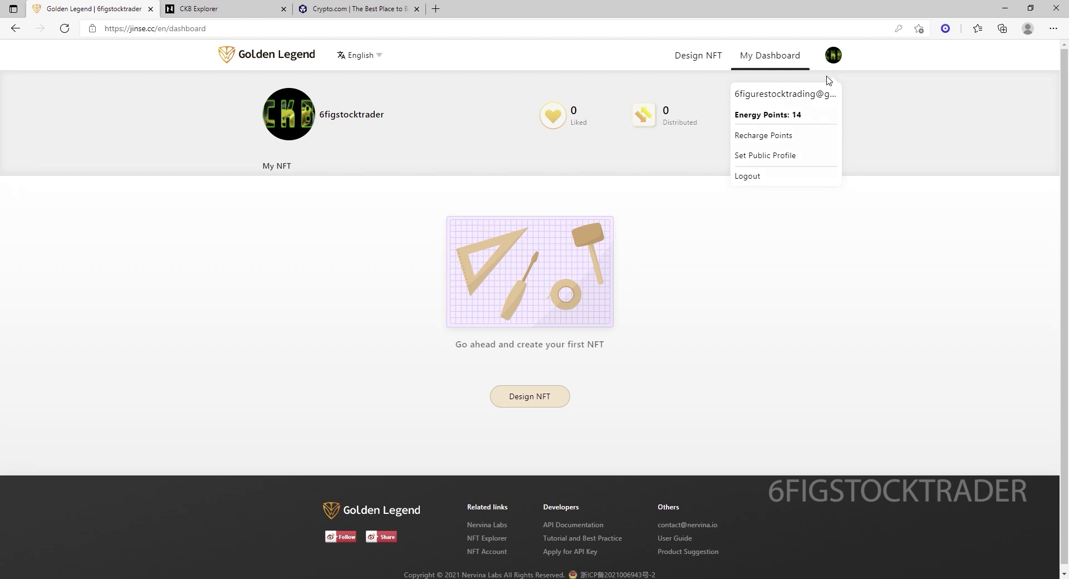
pyautogui.click(770, 136)
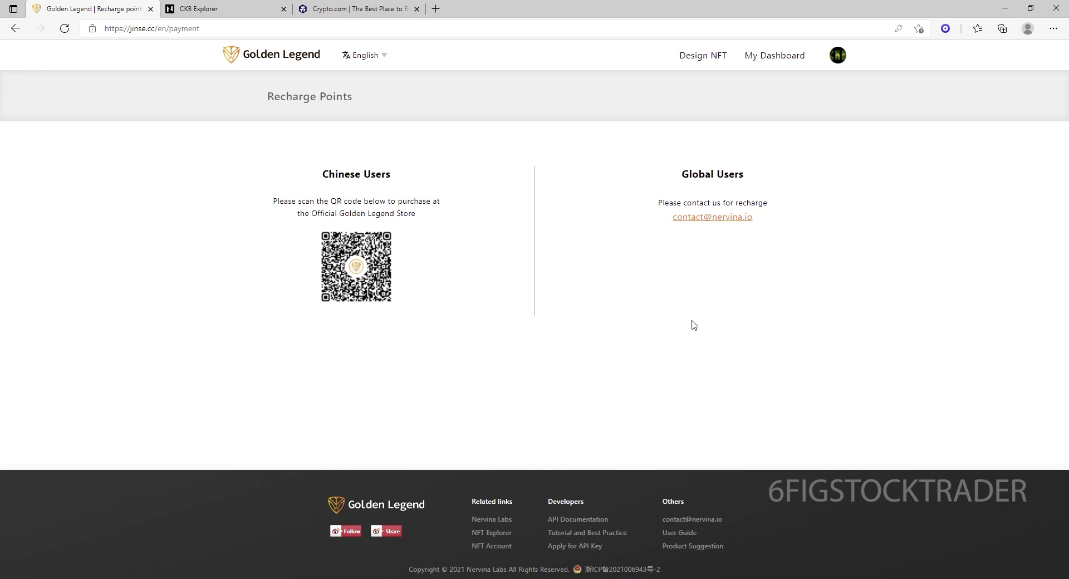
pyautogui.click(357, 14)
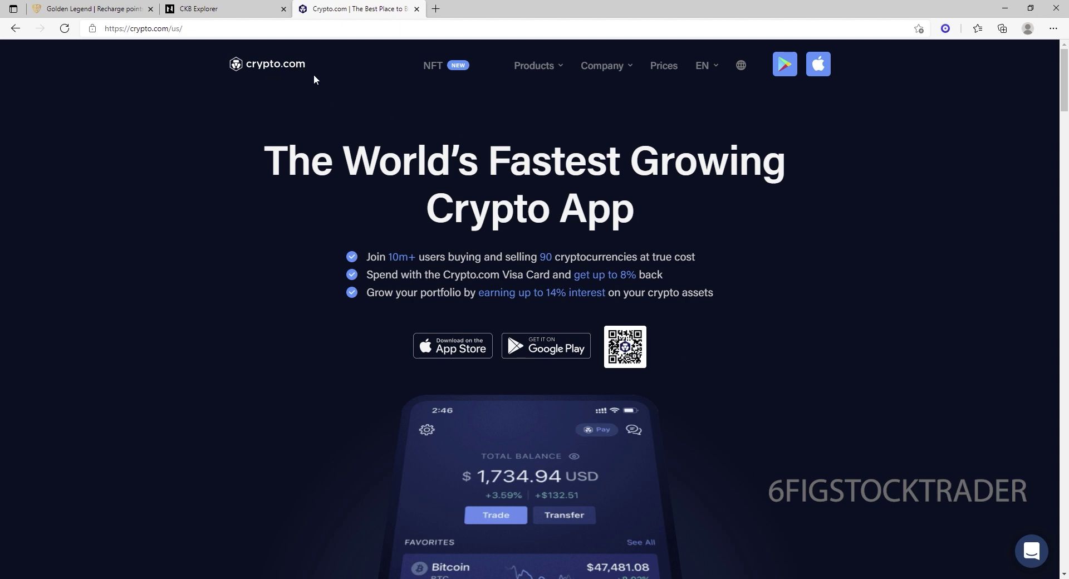
pyautogui.moveTo(559, 67)
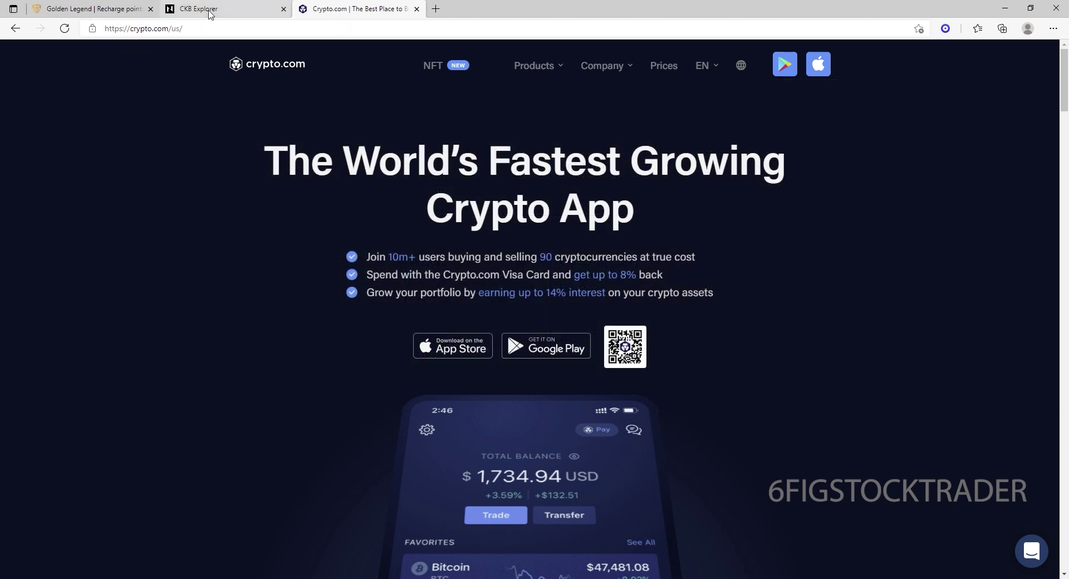
pyautogui.click(210, 14)
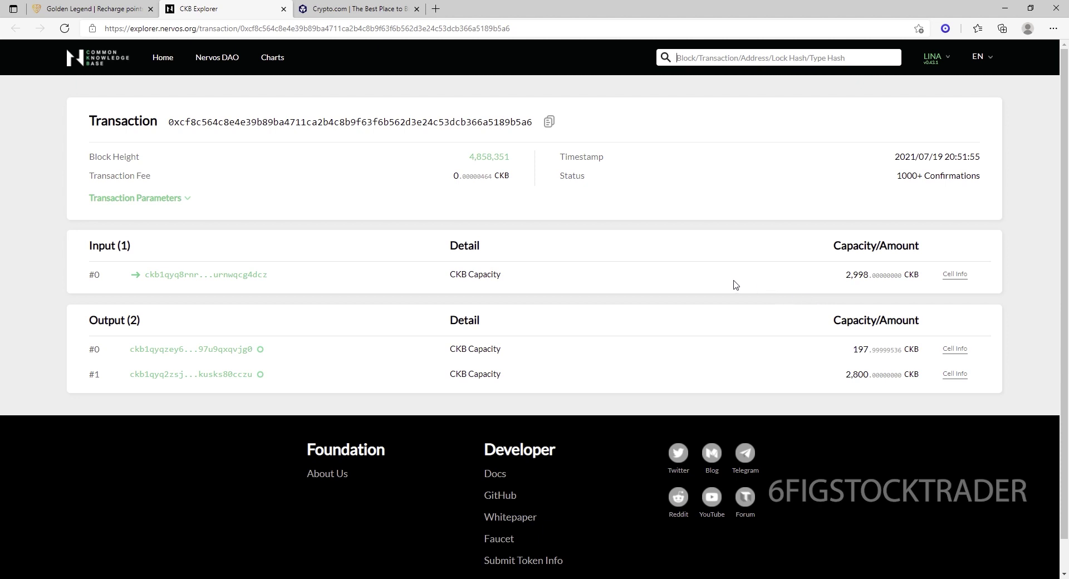
# Highlight the transaction fee, expand and scroll the Transaction Parameters, then go back to Golden Legend.
pyautogui.moveTo(512, 186)
pyautogui.mouseDown()
pyautogui.moveTo(446, 178)
pyautogui.moveTo(495, 177)
pyautogui.mouseUp()
pyautogui.click(497, 198)
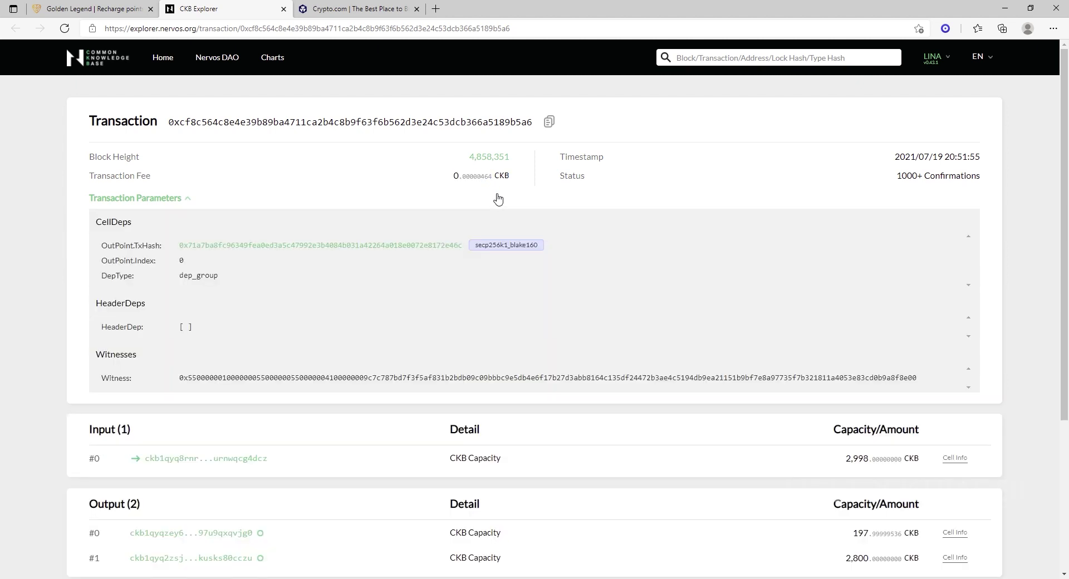
pyautogui.scroll(-3, 497, 199)
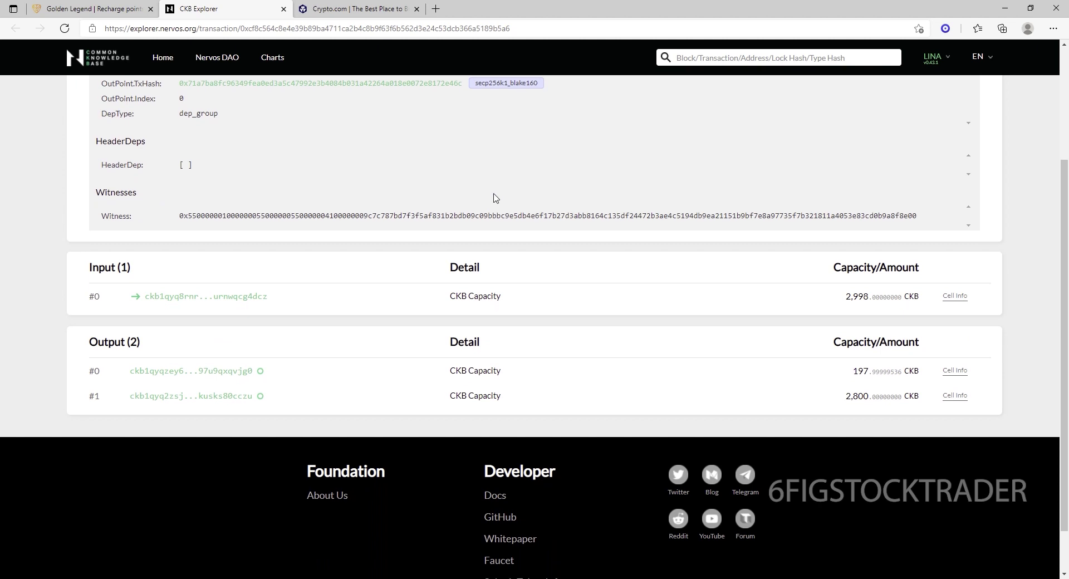
pyautogui.scroll(2, 495, 198)
pyautogui.click(123, 10)
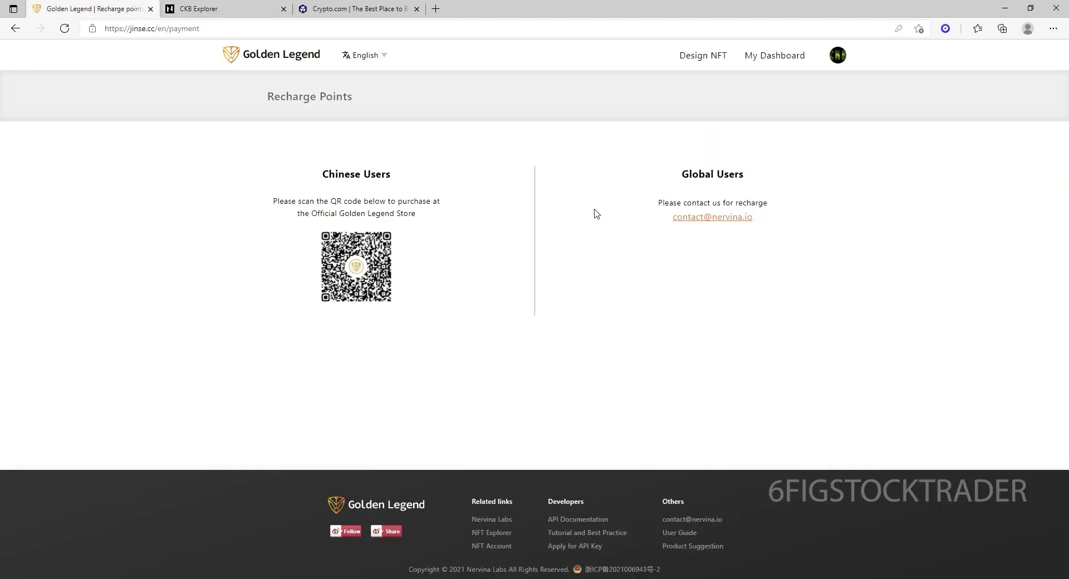
# From My Dashboard, start a new NFT design and upload the edited dollar-bill image.
pyautogui.click(782, 61)
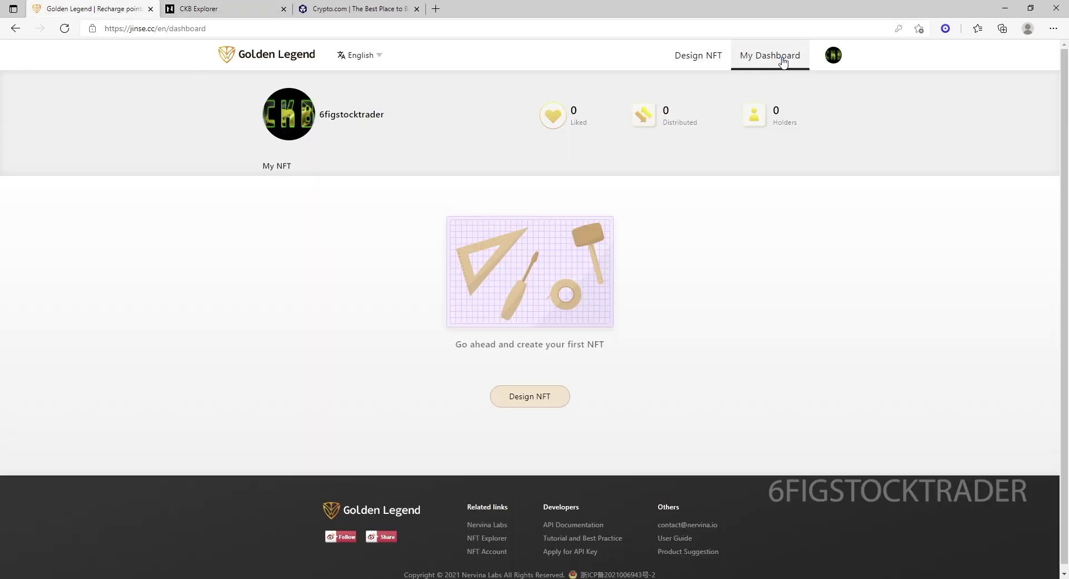
pyautogui.click(518, 397)
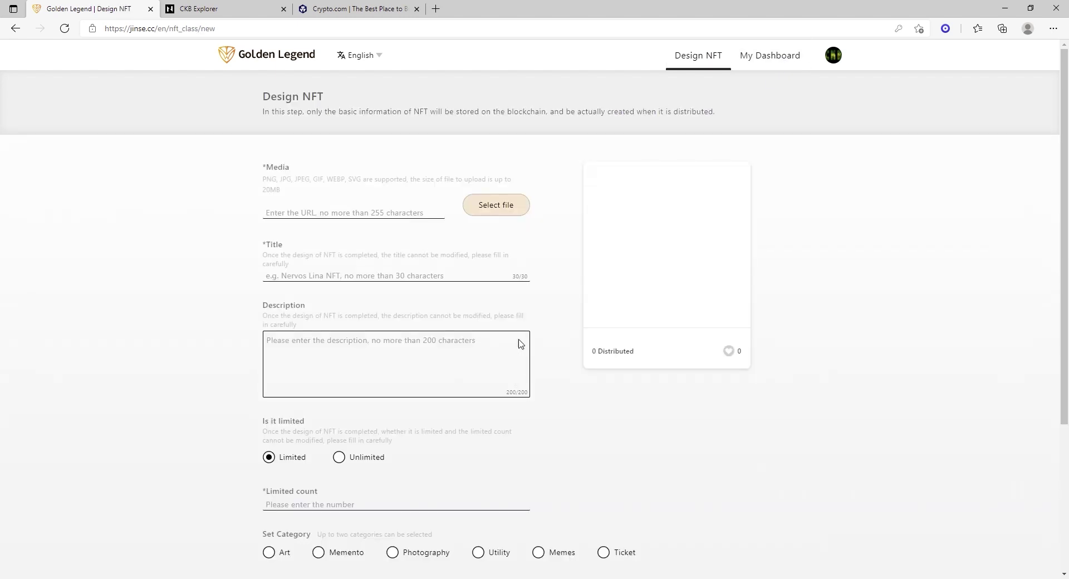
pyautogui.click(506, 202)
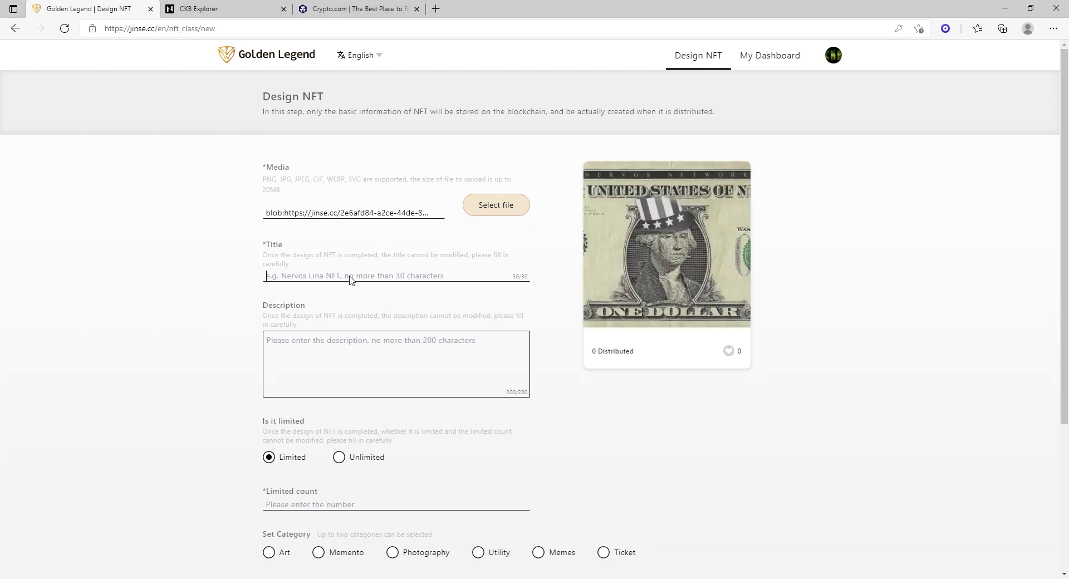
# Title the NFT with the creator's handle followed by FIRST NFT.
pyautogui.write('6FI')
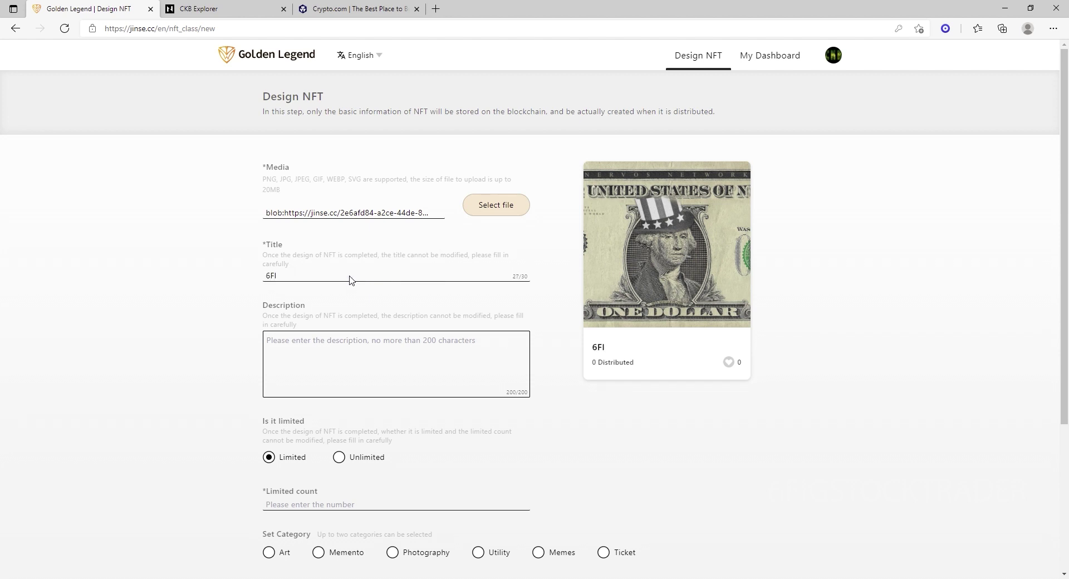
pyautogui.write('GSTOCKTRADERS FIR')
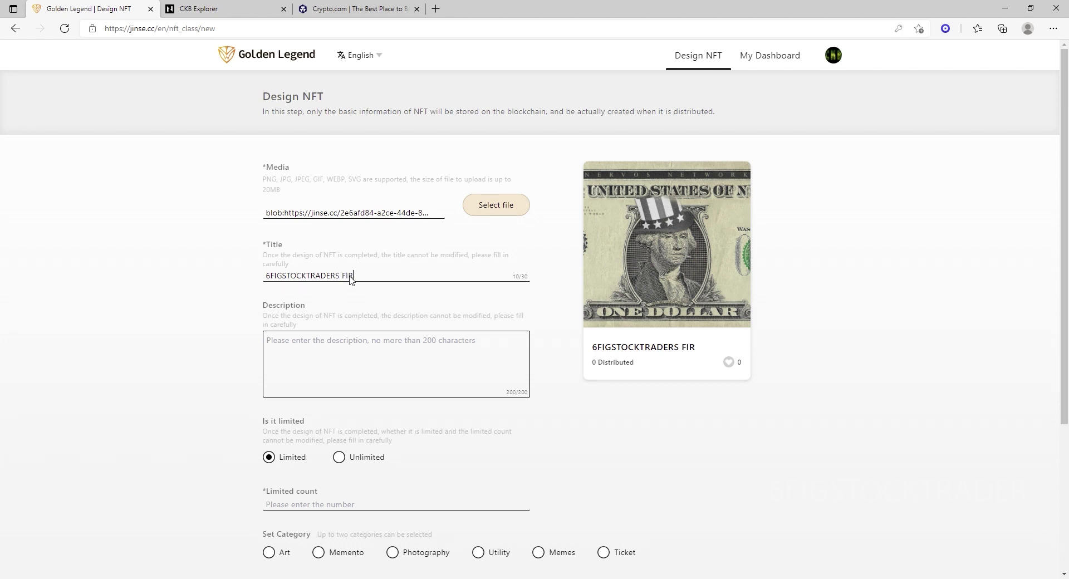
pyautogui.write('IN')
pyautogui.press('BackSpace')
pyautogui.press('BackSpace')
pyautogui.press('BackSpace')
pyautogui.press('BackSpace')
pyautogui.press('BackSpace')
pyautogui.press('BackSpace')
pyautogui.write('NFT')
pyautogui.press('BackSpace')
# Write the description starting 'This NFT was created by' and ending 'photoshopped for satire purposes.'.
pyautogui.write('S')
pyautogui.click(310, 349)
pyautogui.write('THI')
pyautogui.press('BackSpace')
pyautogui.press('BackSpace')
pyautogui.write('This NFT was ')
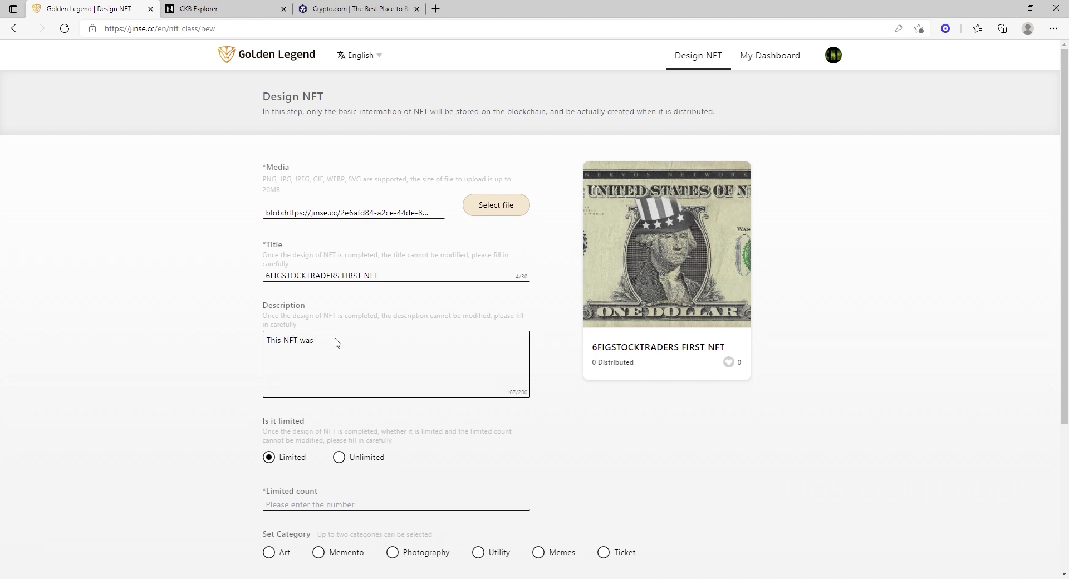
pyautogui.write('created by 6FIGURESTOCKTRADER')
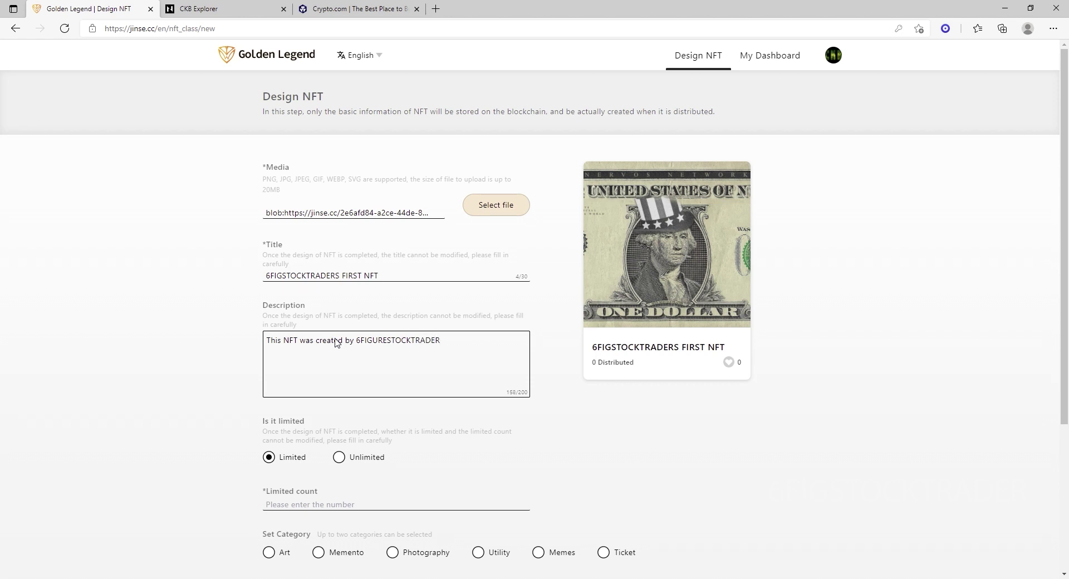
pyautogui.write(' for his Youtube channel demonstration')
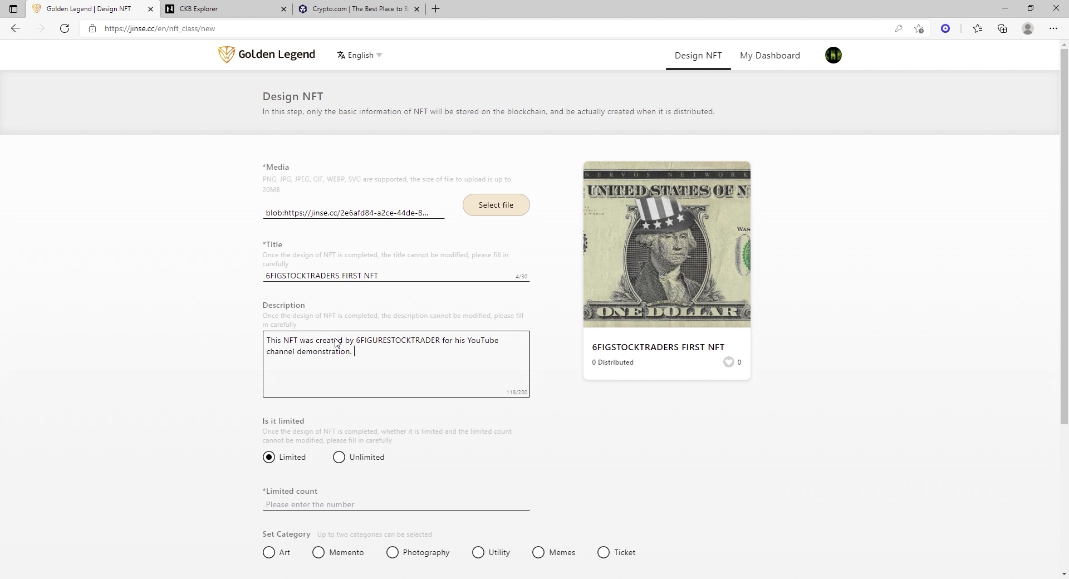
pyautogui.write('The United States of America do')
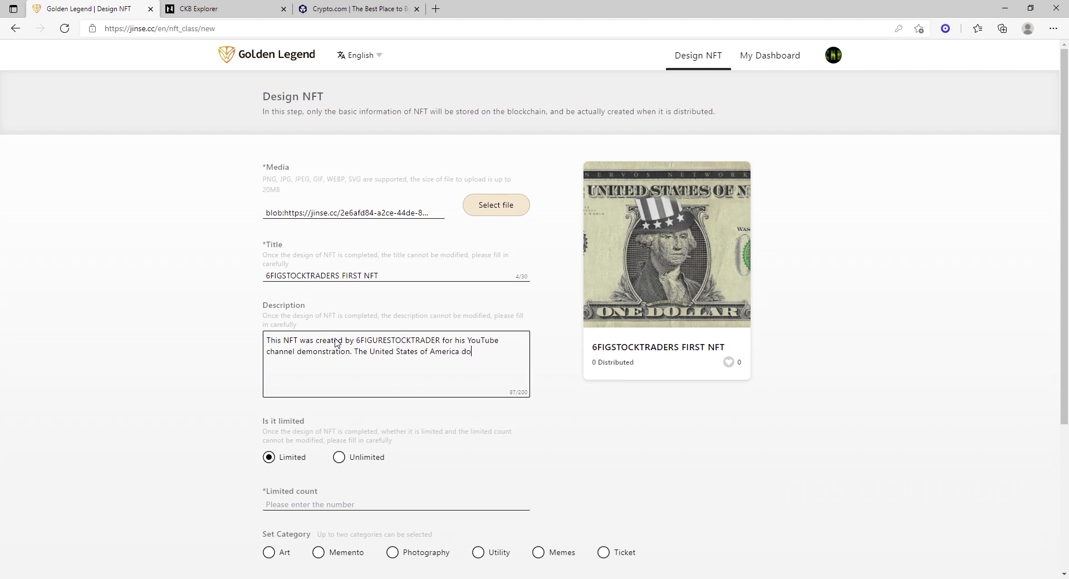
pyautogui.write('llar bill was photo')
pyautogui.write('shopped ')
pyautogui.write('for sat')
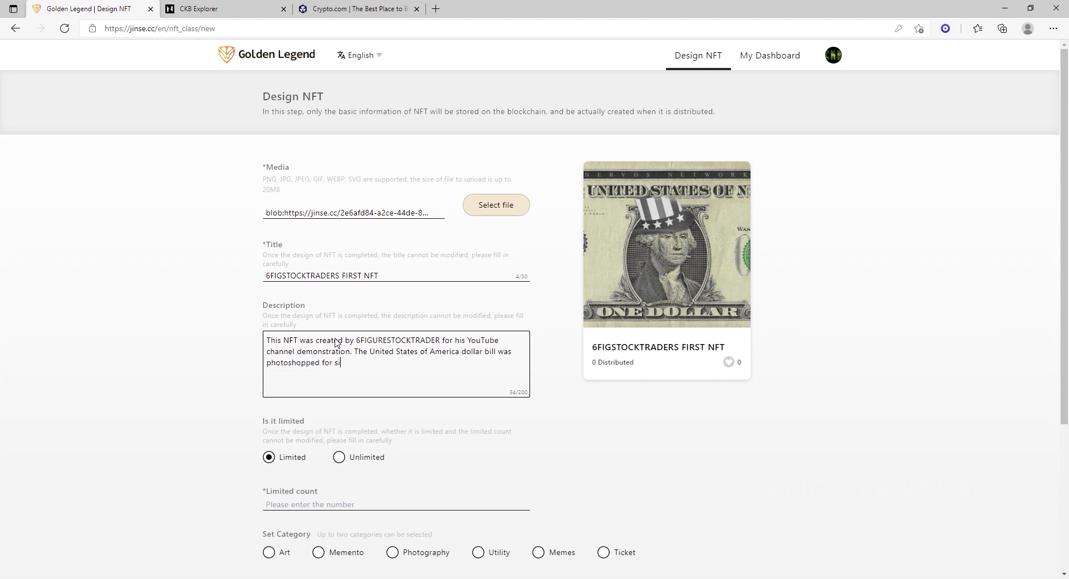
pyautogui.write('ire purposes.')
# Choose the Art category and set a limited count of 250 copies.
pyautogui.scroll(-3, 454, 446)
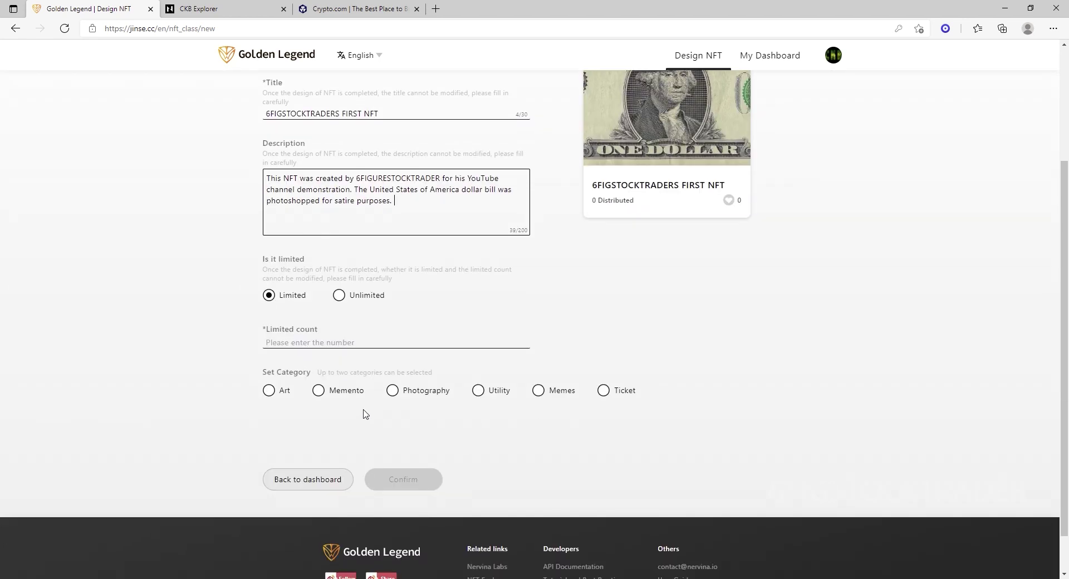
pyautogui.click(270, 390)
pyautogui.click(332, 343)
pyautogui.write('250')
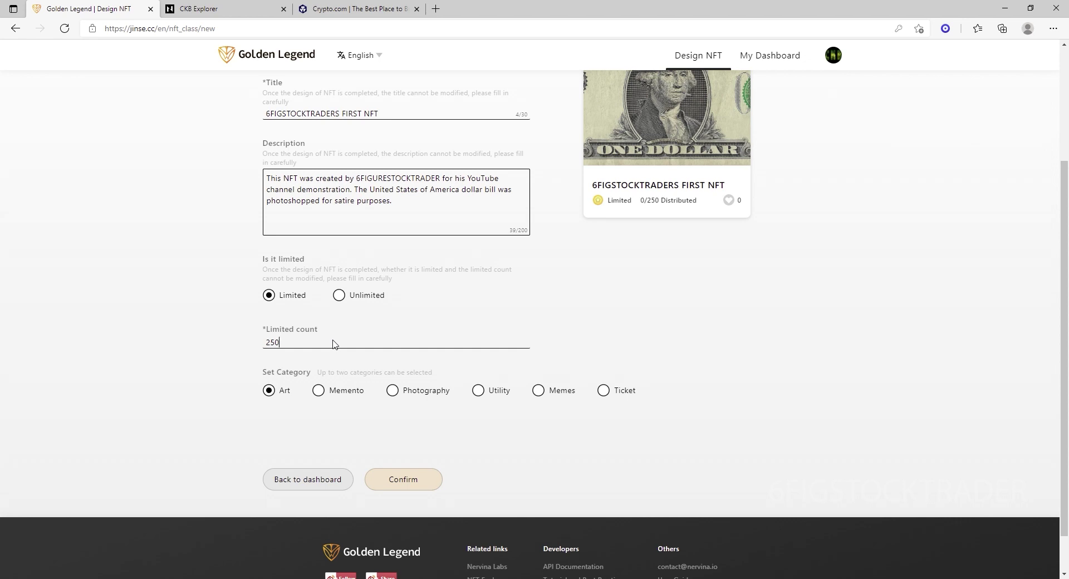
# Submit the design, confirm spending one energy point, and highlight the on-chain storage note.
pyautogui.scroll(3, 791, 347)
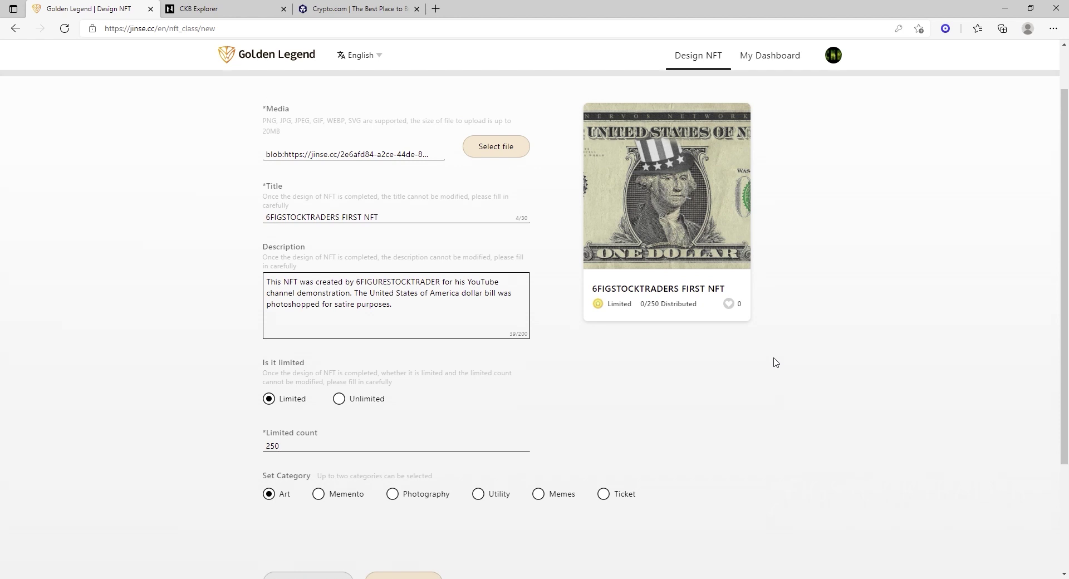
pyautogui.scroll(-1, 640, 486)
pyautogui.scroll(-1, 619, 487)
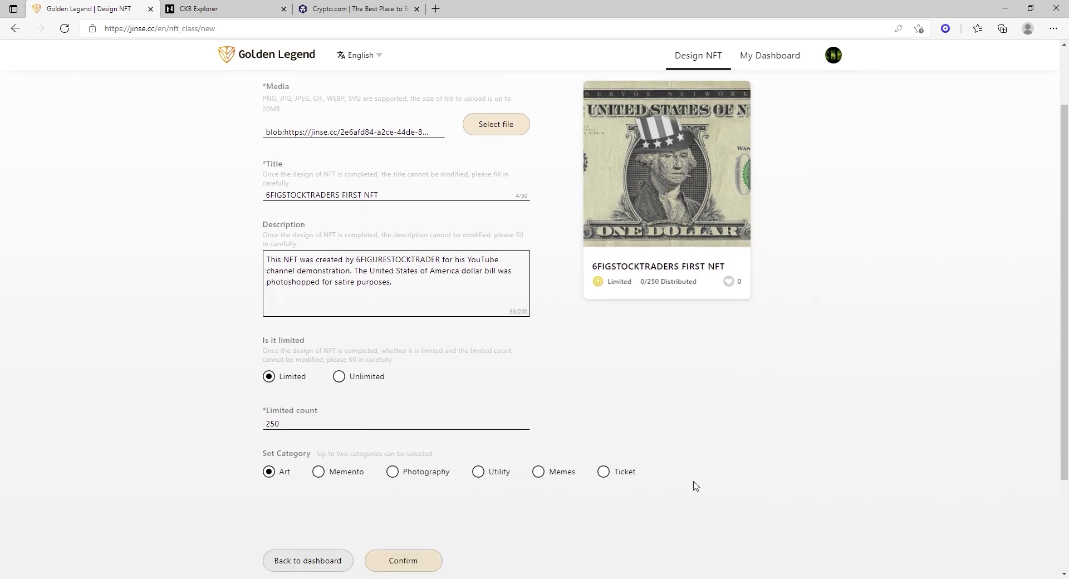
pyautogui.click(404, 563)
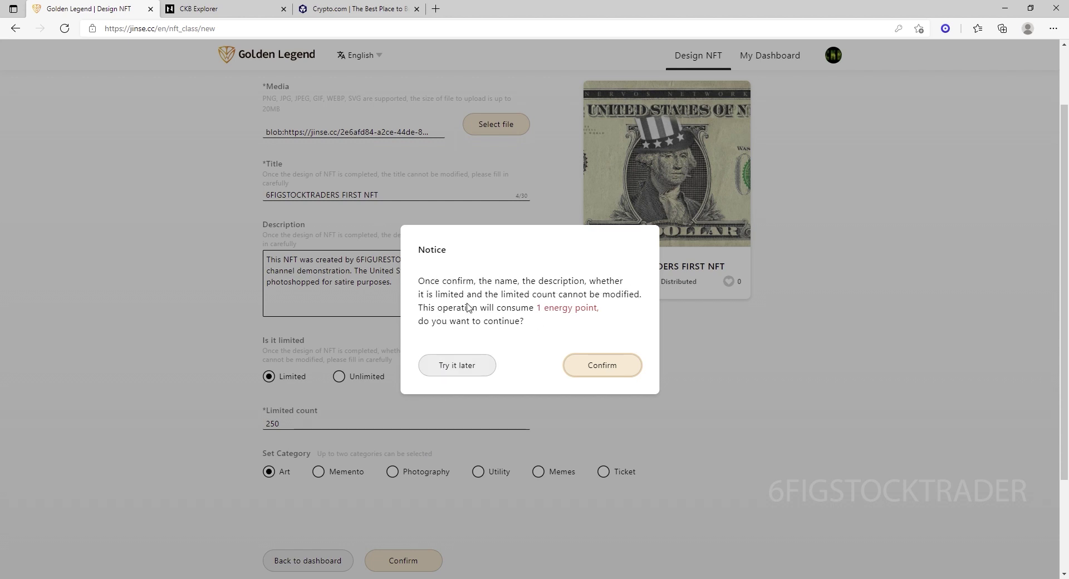
pyautogui.click(590, 370)
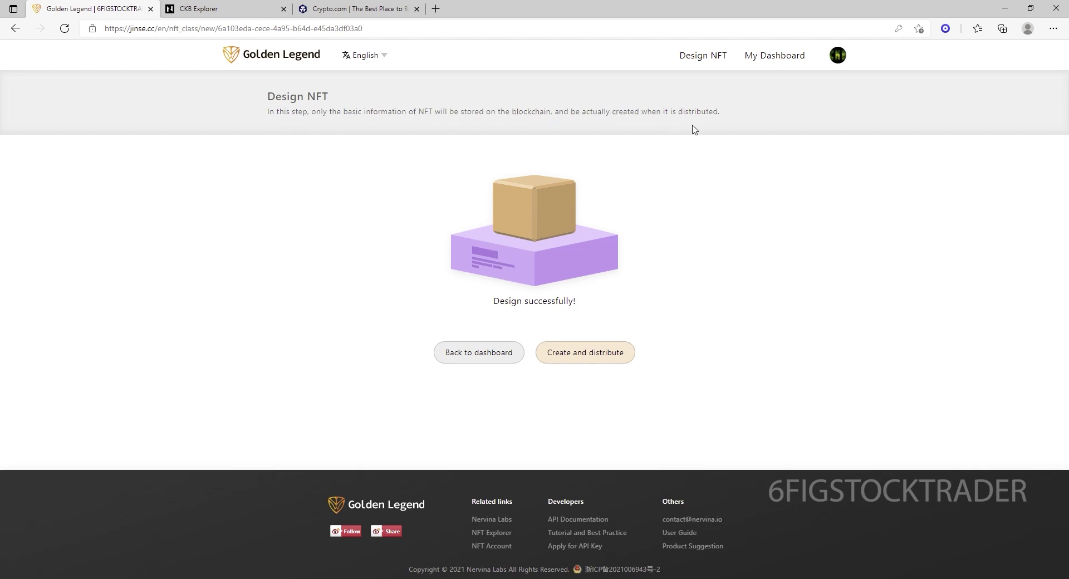
pyautogui.moveTo(717, 113); pyautogui.dragTo(262, 139)
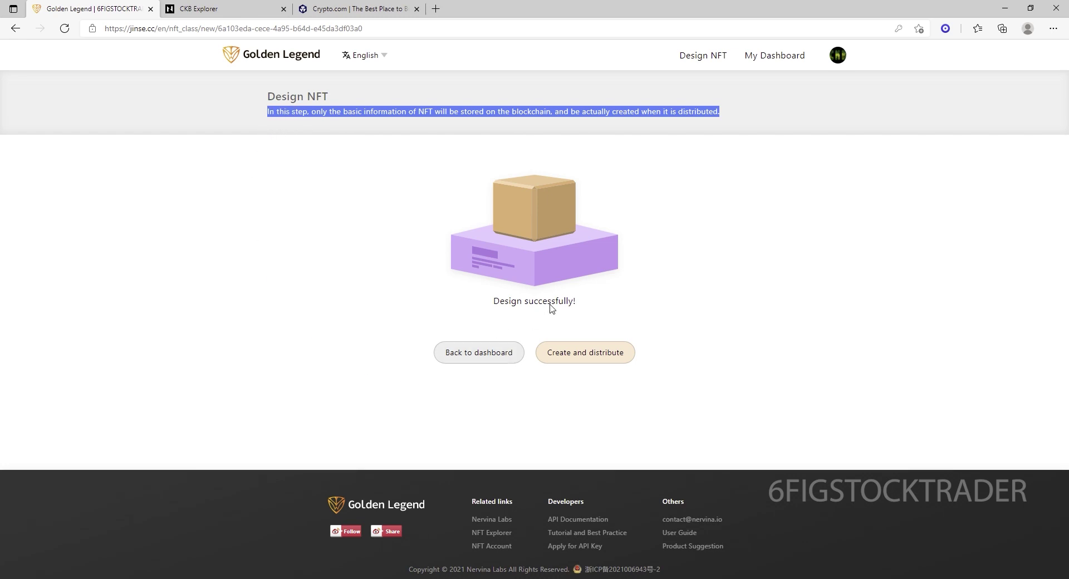
# Paste the receiver's CKB address as entry #1, distribute for one energy point, and return to the dashboard.
pyautogui.click(577, 360)
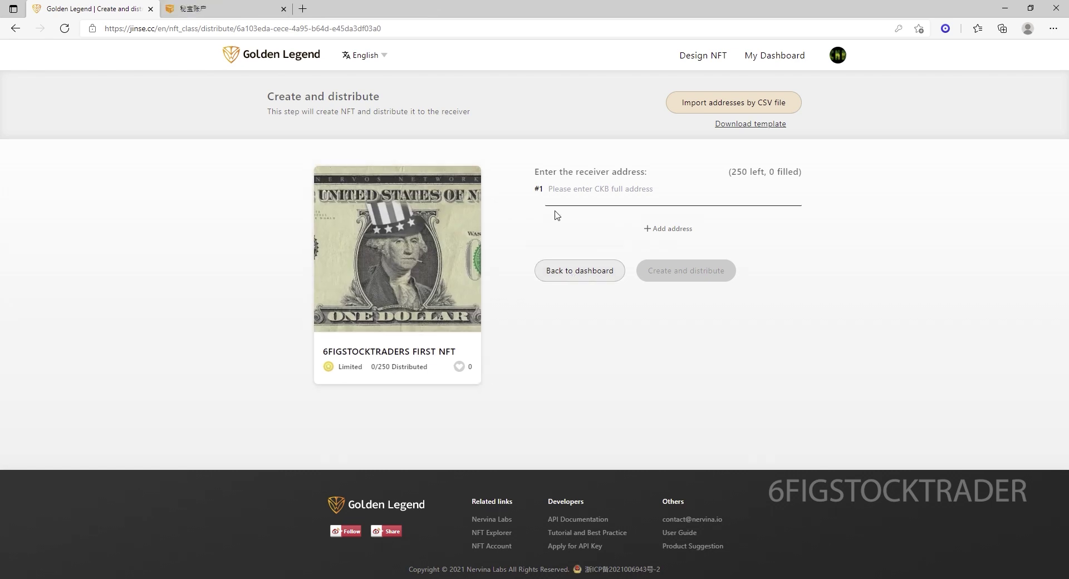
pyautogui.write('ckb1q3s56s9gdcdjn285mrvnh8em8y9lwsyq87se5603e9t3dcpfagym8gag4g2gawmf99trthd4mnd98xk88qg5zf4mpl2')
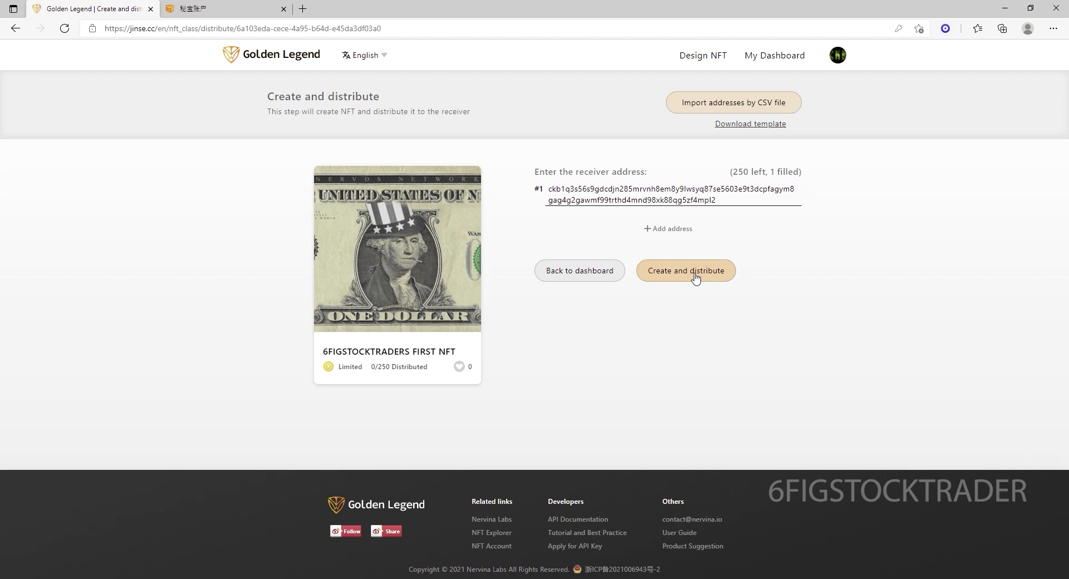
pyautogui.click(694, 278)
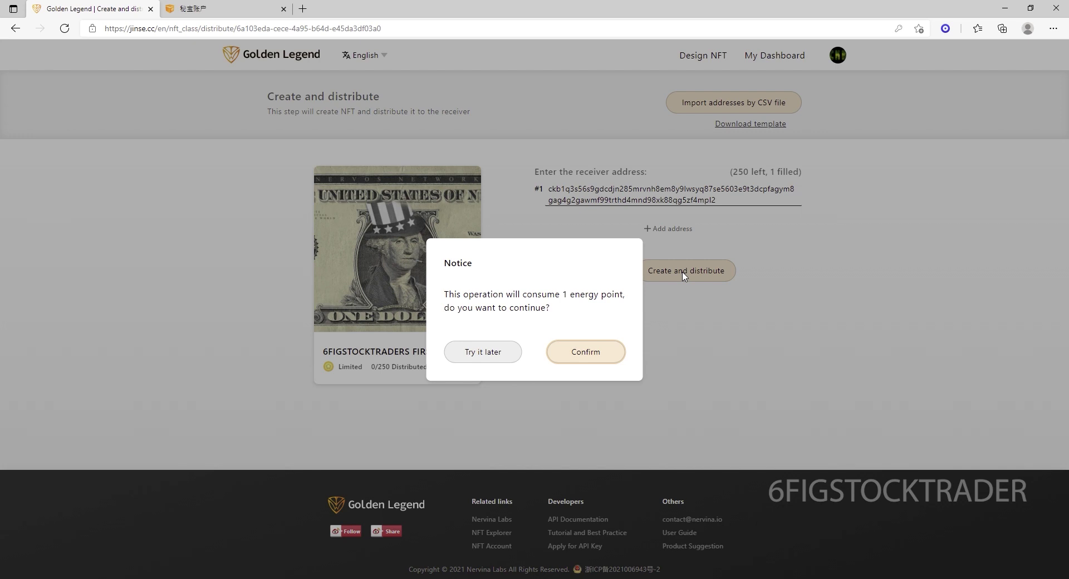
pyautogui.click(582, 358)
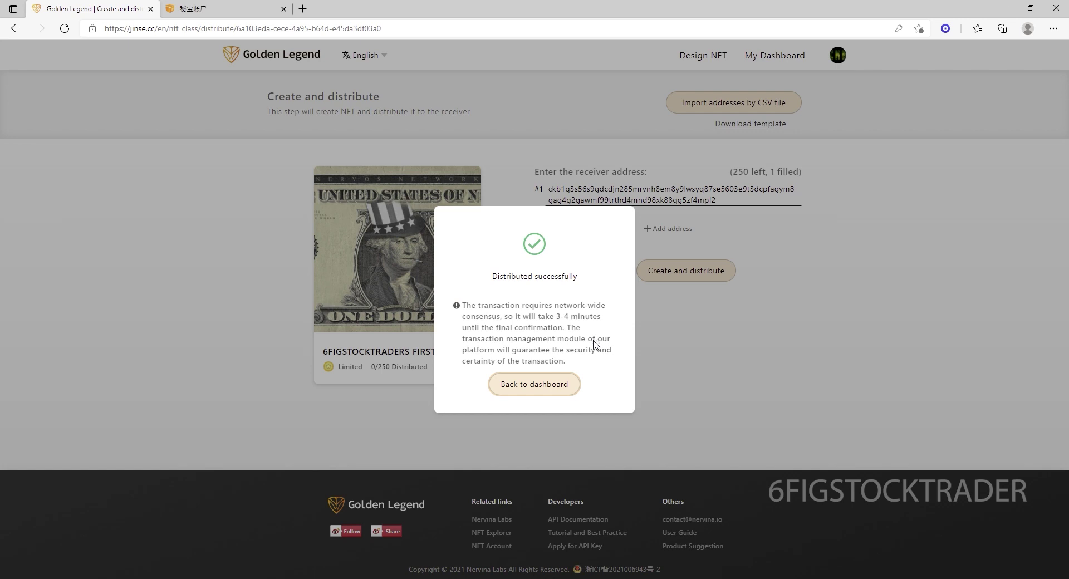
pyautogui.click(546, 387)
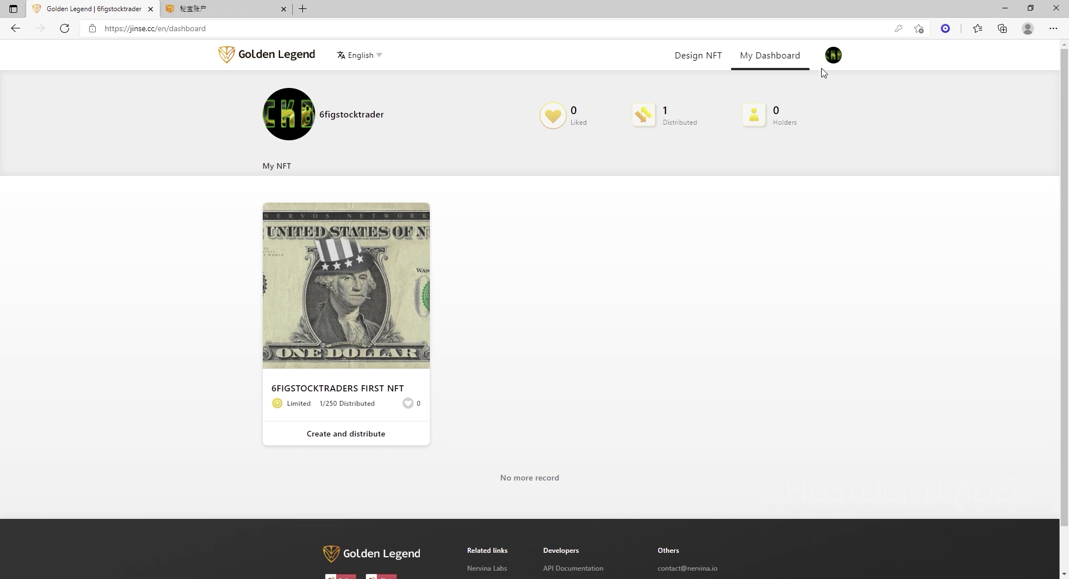
# Connect the NFT Account wallet through Unipass and log in with the autofilled credentials.
pyautogui.moveTo(832, 58)
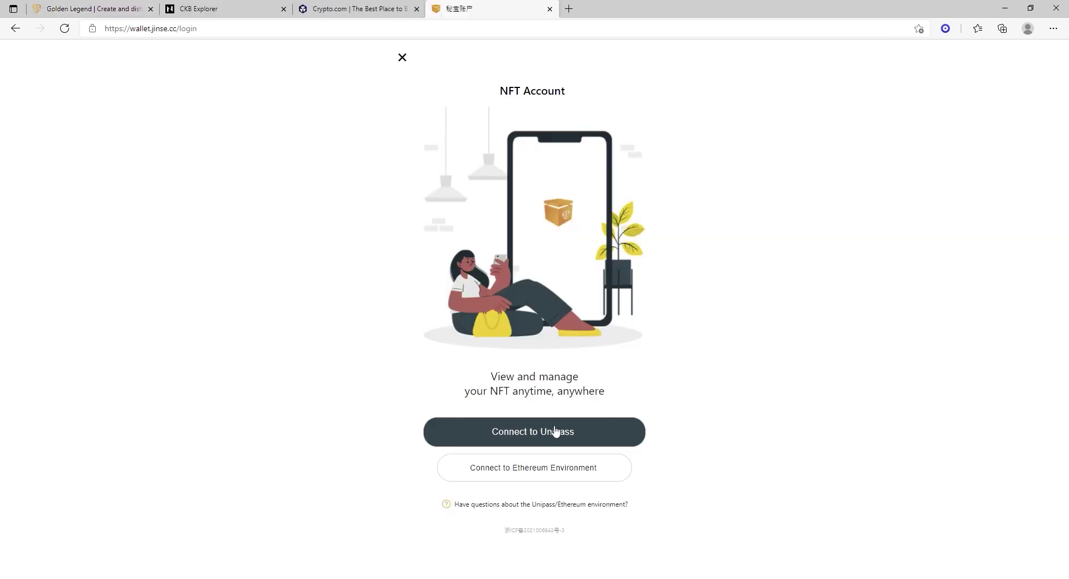
pyautogui.click(555, 432)
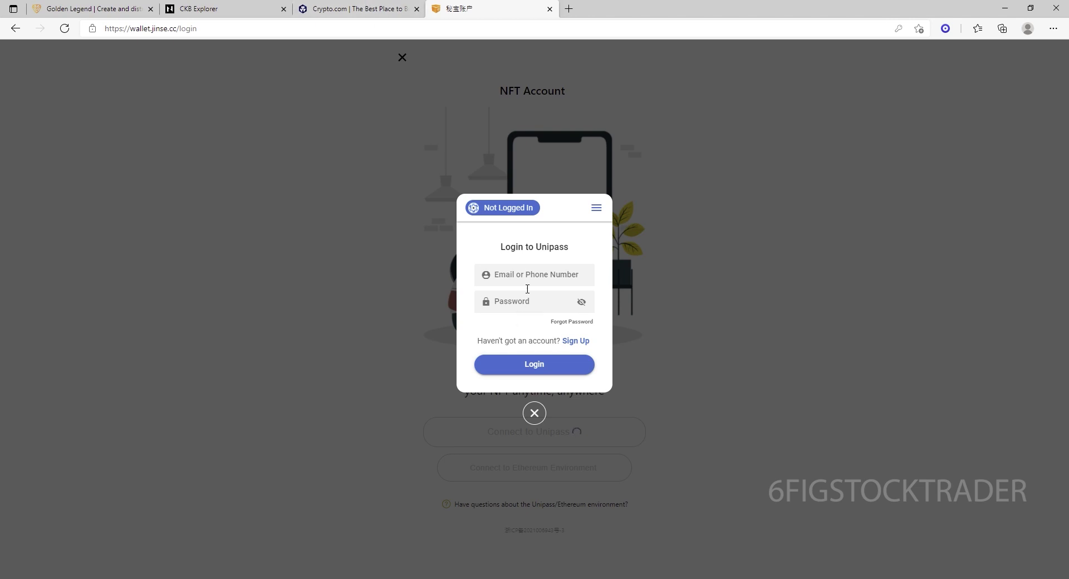
pyautogui.click(526, 280)
pyautogui.click(523, 306)
pyautogui.click(529, 364)
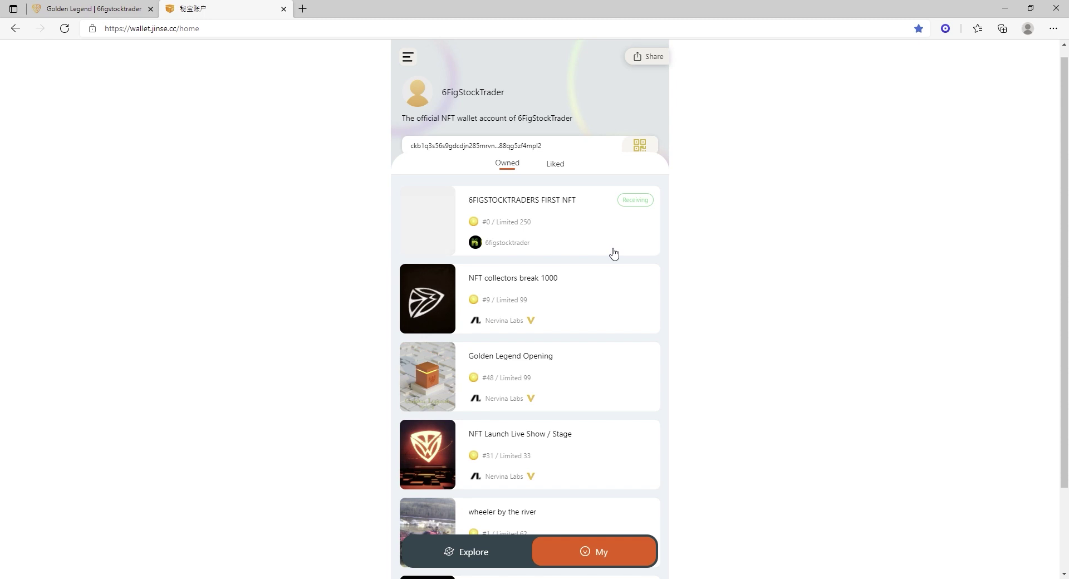
pyautogui.click(550, 206)
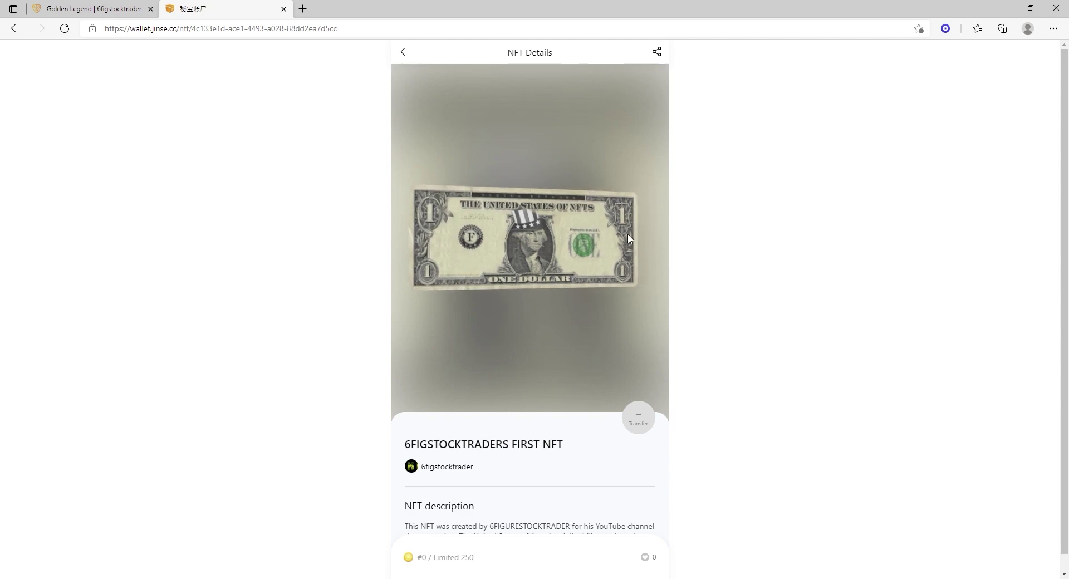
pyautogui.click(536, 243)
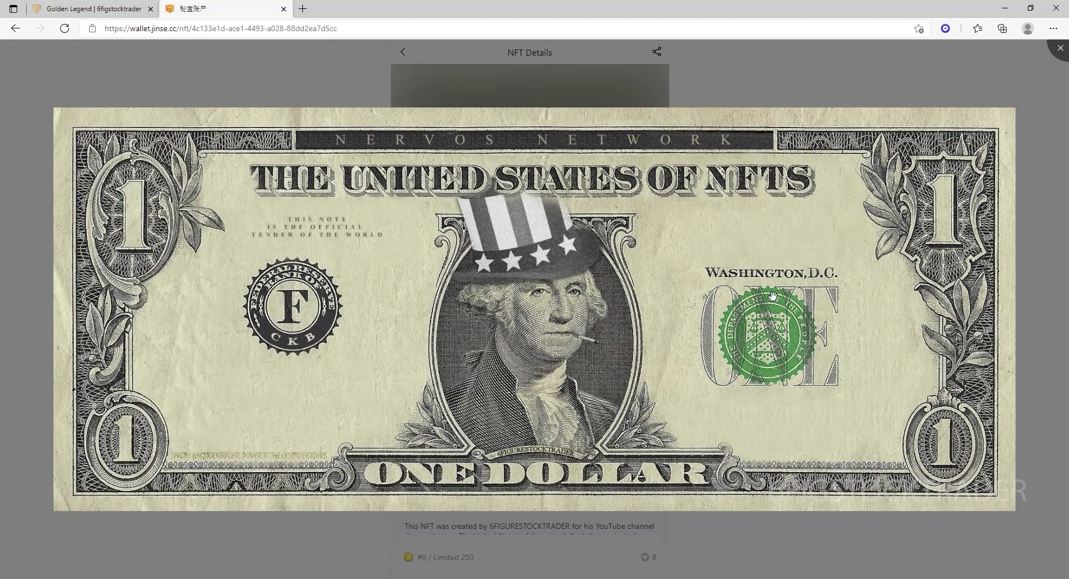
pyautogui.click(299, 84)
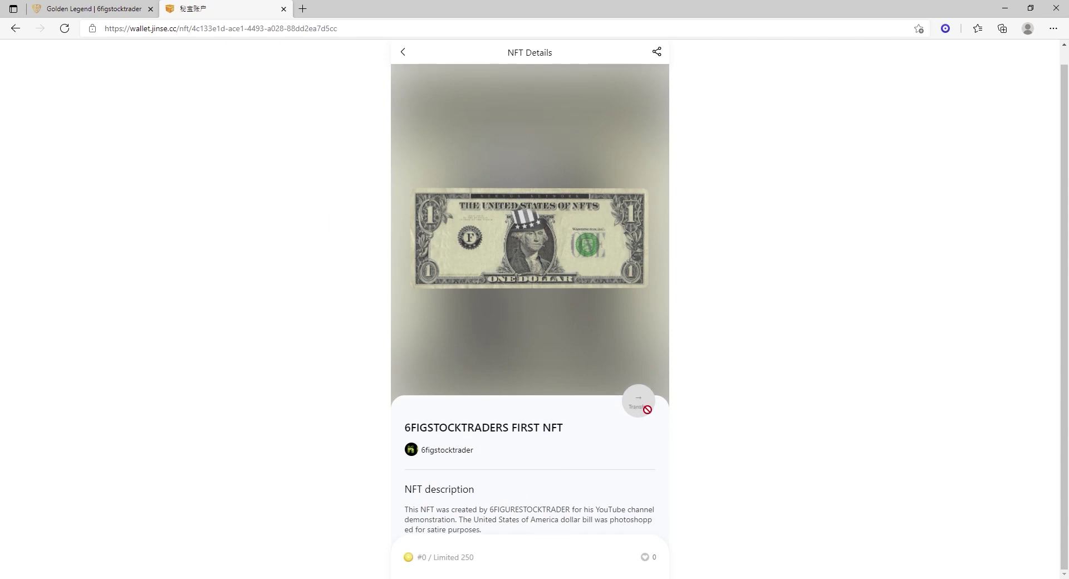
pyautogui.click(403, 55)
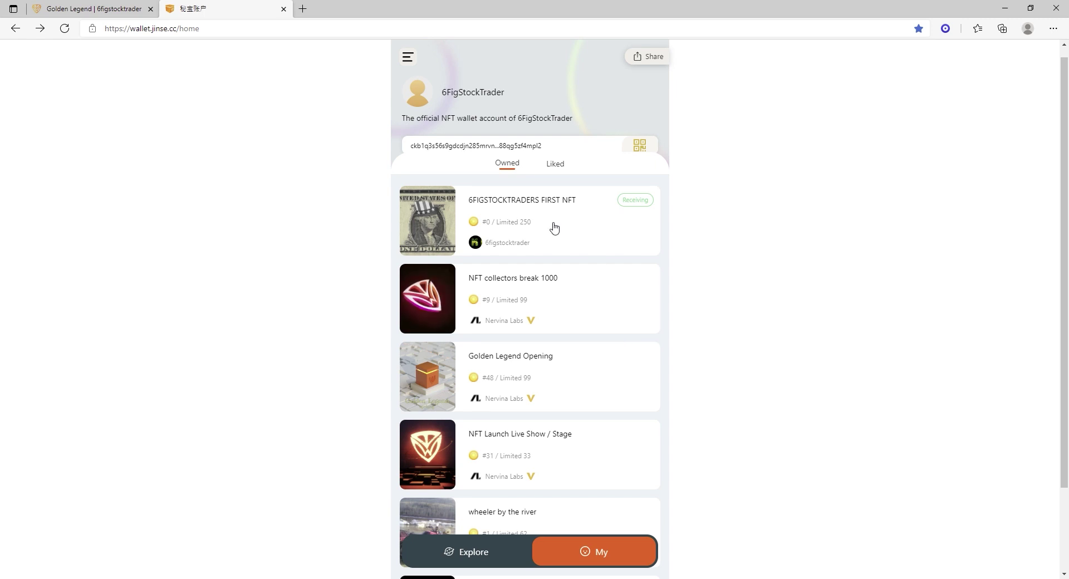
pyautogui.click(120, 5)
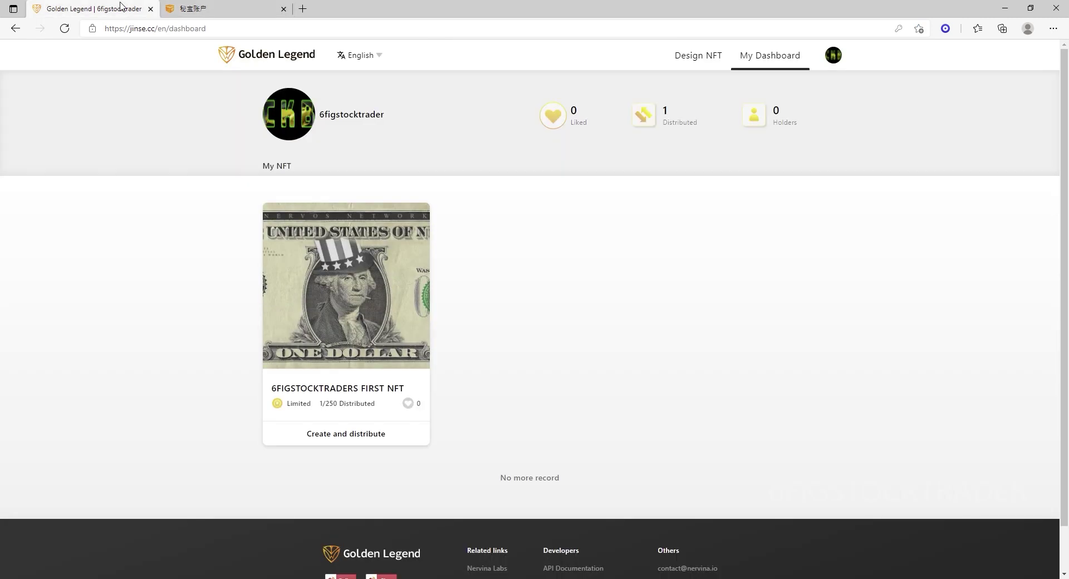
pyautogui.click(219, 10)
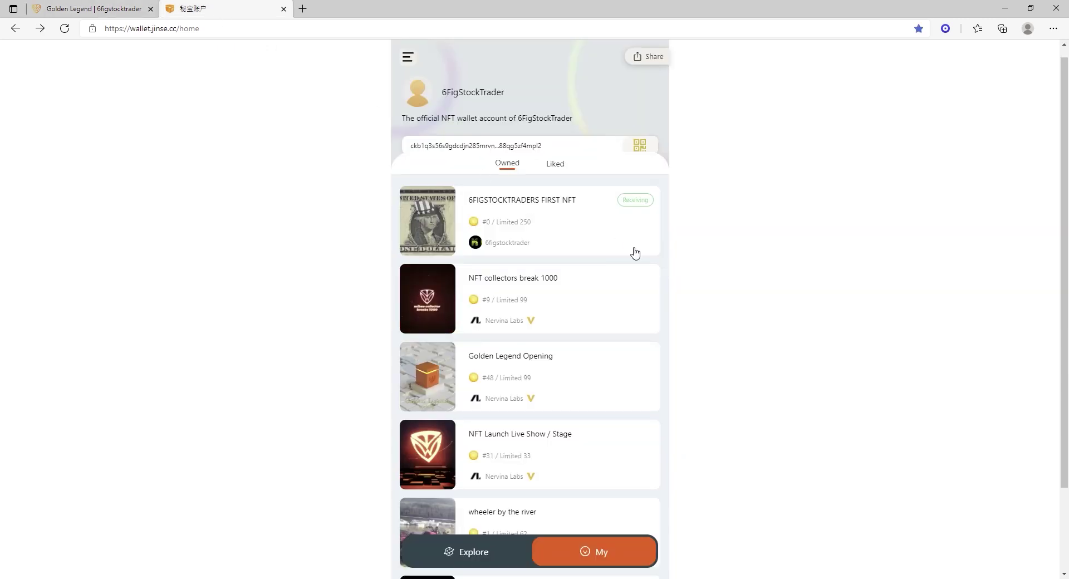
pyautogui.click(599, 222)
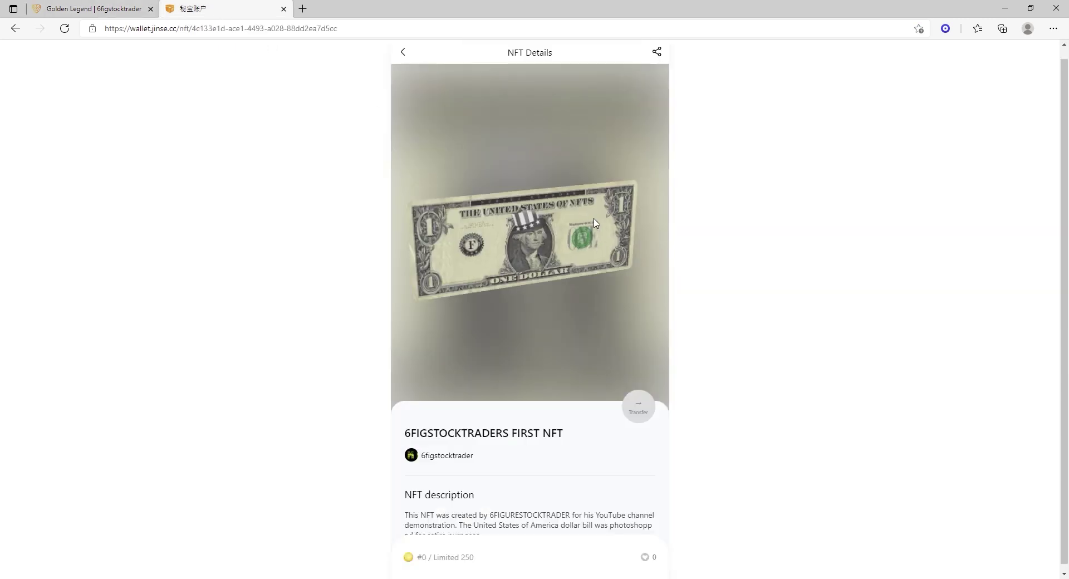
# Open the NFT's Transfer page, then My Account showing the receiving QR code and CKB address.
pyautogui.click(640, 412)
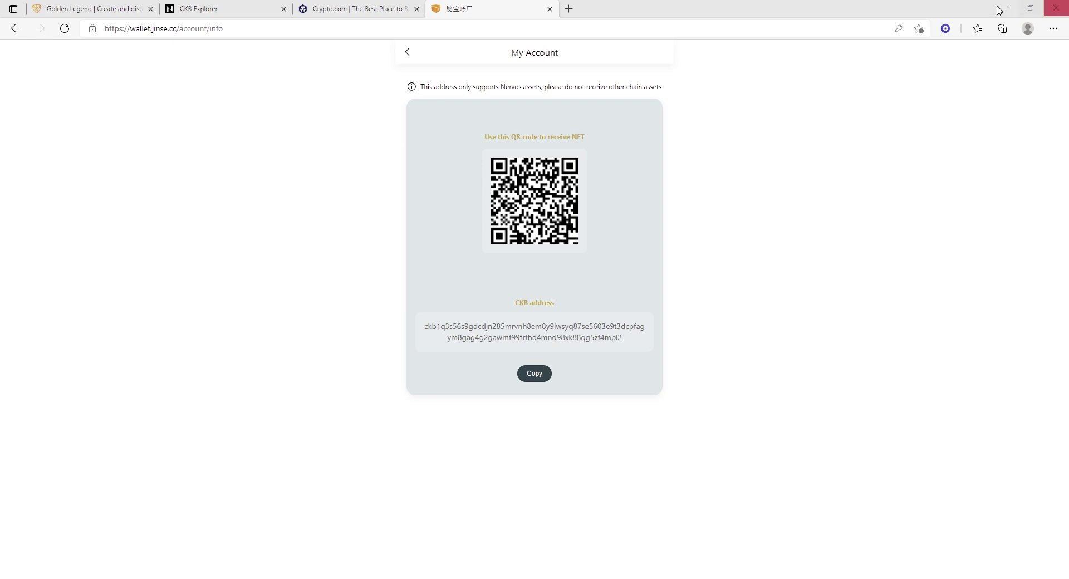
pyautogui.click(835, 93)
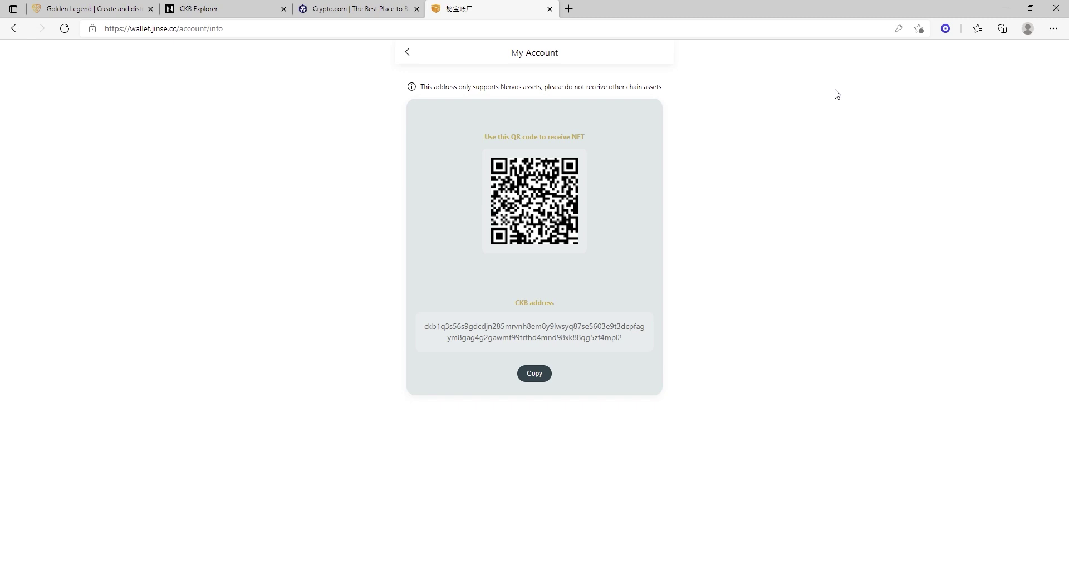